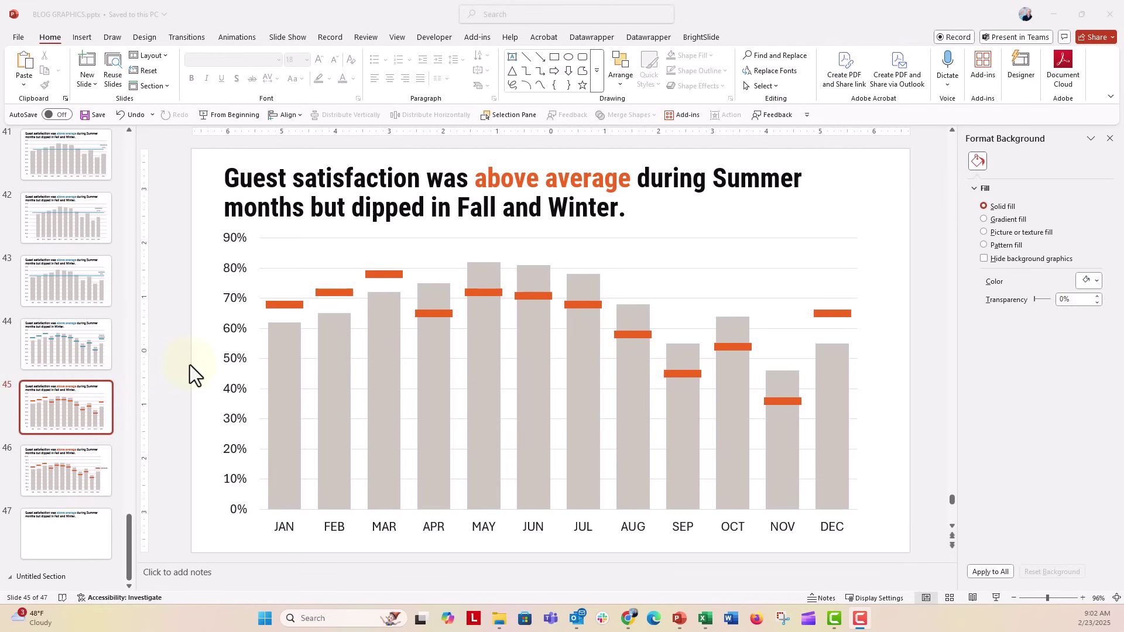
- Select the orange average series and open its Fill & Line Marker Options
{"action": "left_click", "coordinate": [275, 304]}
{"action": "left_click", "coordinate": [275, 304]}
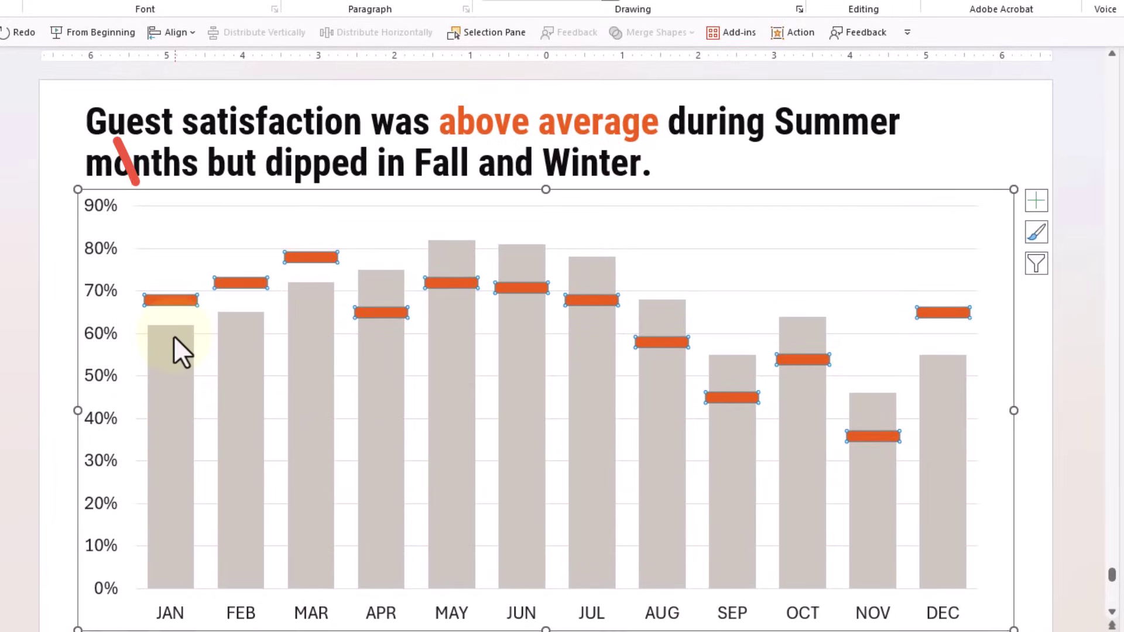
{"action": "mouse_move", "coordinate": [173, 336]}
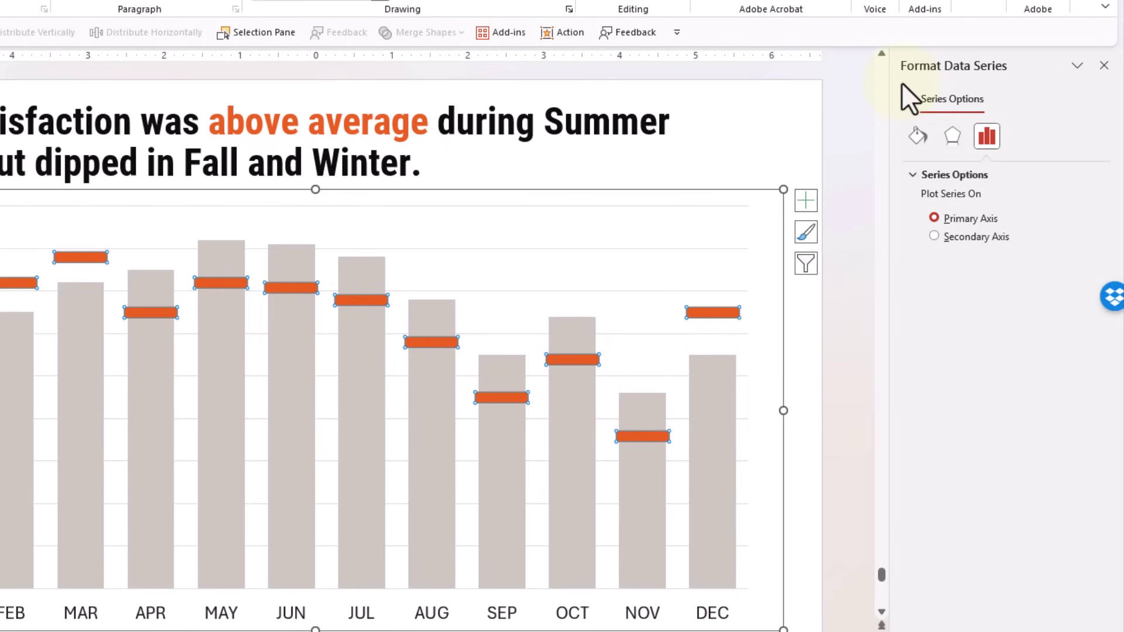
{"action": "left_click", "coordinate": [918, 137]}
{"action": "left_click", "coordinate": [967, 173]}
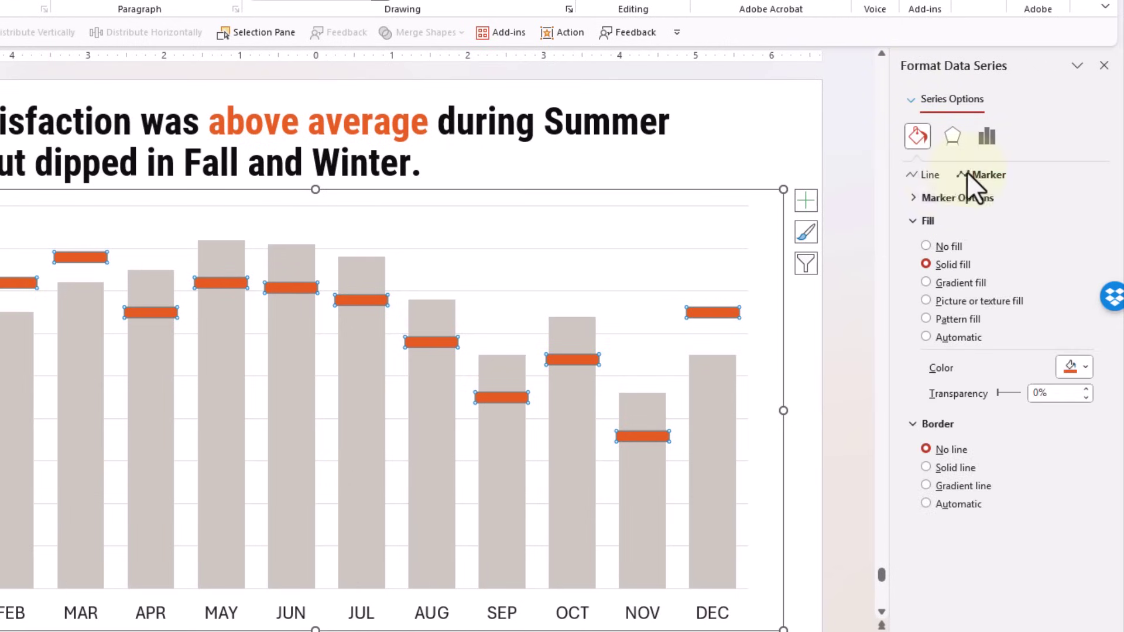
{"action": "left_click", "coordinate": [915, 199]}
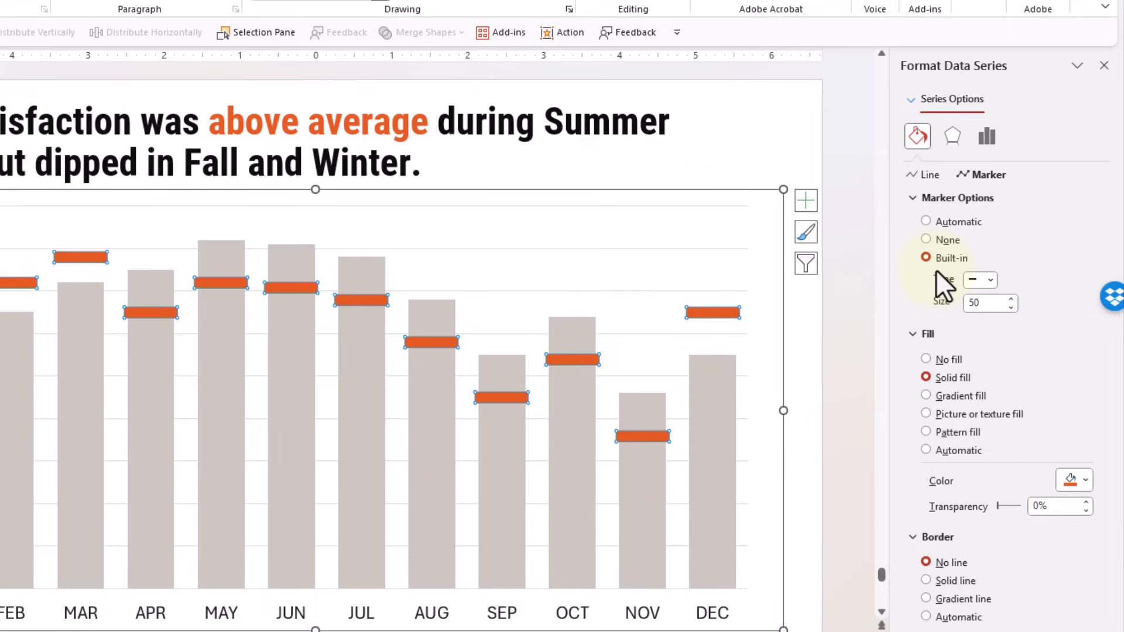
- Try square, diamond, triangle and circle built-in markers, then return to the long dash
{"action": "left_click", "coordinate": [993, 283]}
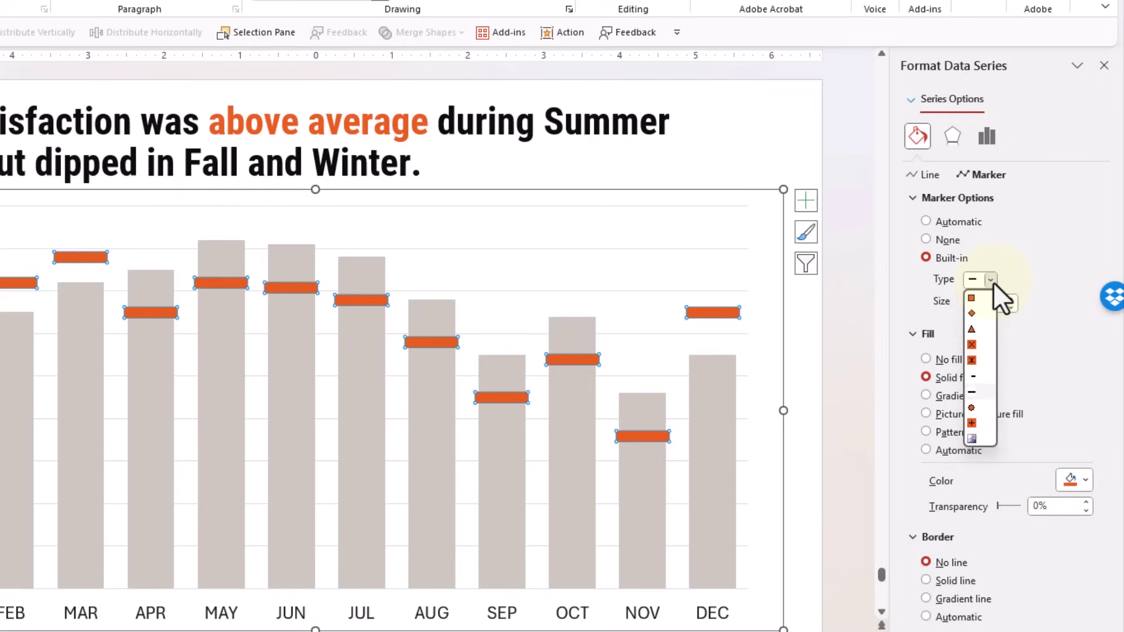
{"action": "left_click", "coordinate": [978, 300]}
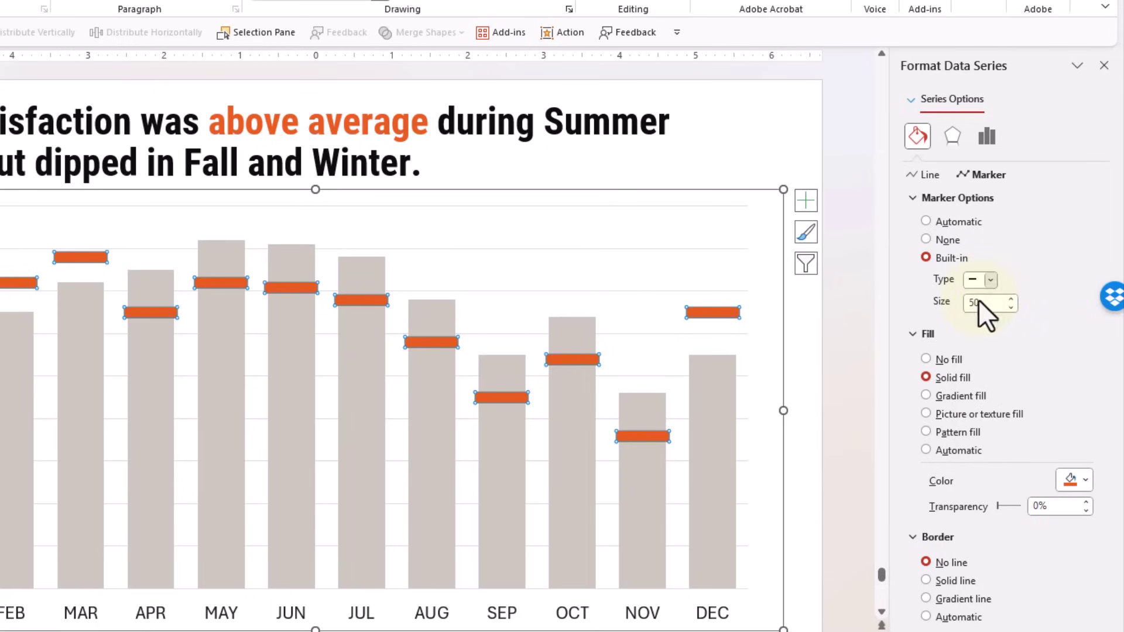
{"action": "left_click", "coordinate": [991, 281]}
{"action": "left_click", "coordinate": [982, 313]}
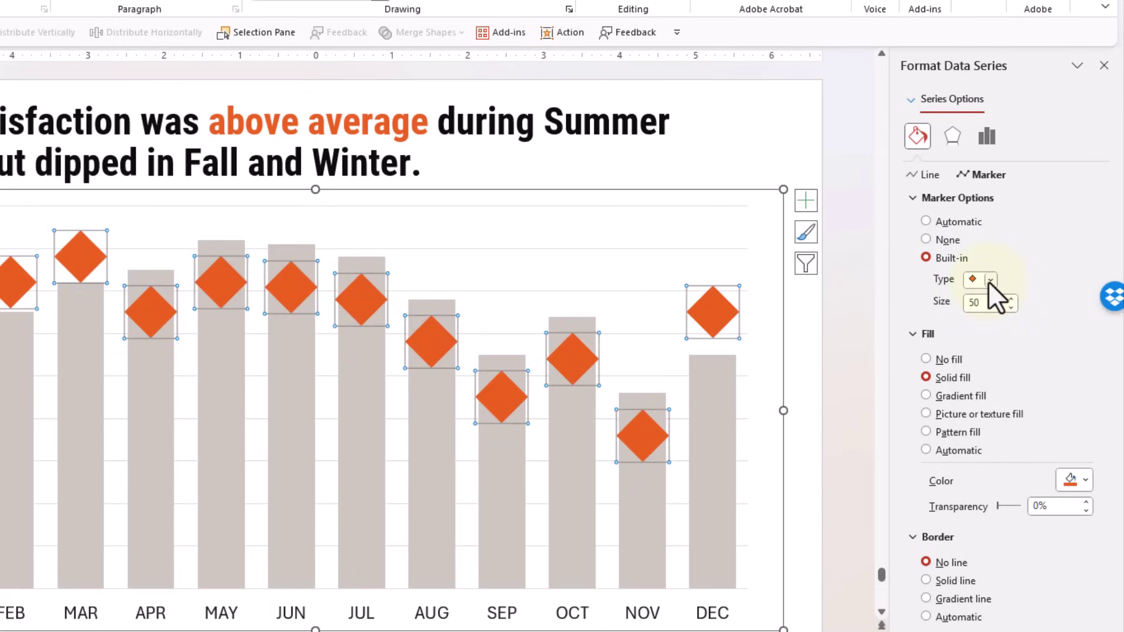
{"action": "left_click", "coordinate": [990, 280]}
{"action": "left_click", "coordinate": [977, 330]}
{"action": "left_click", "coordinate": [991, 280]}
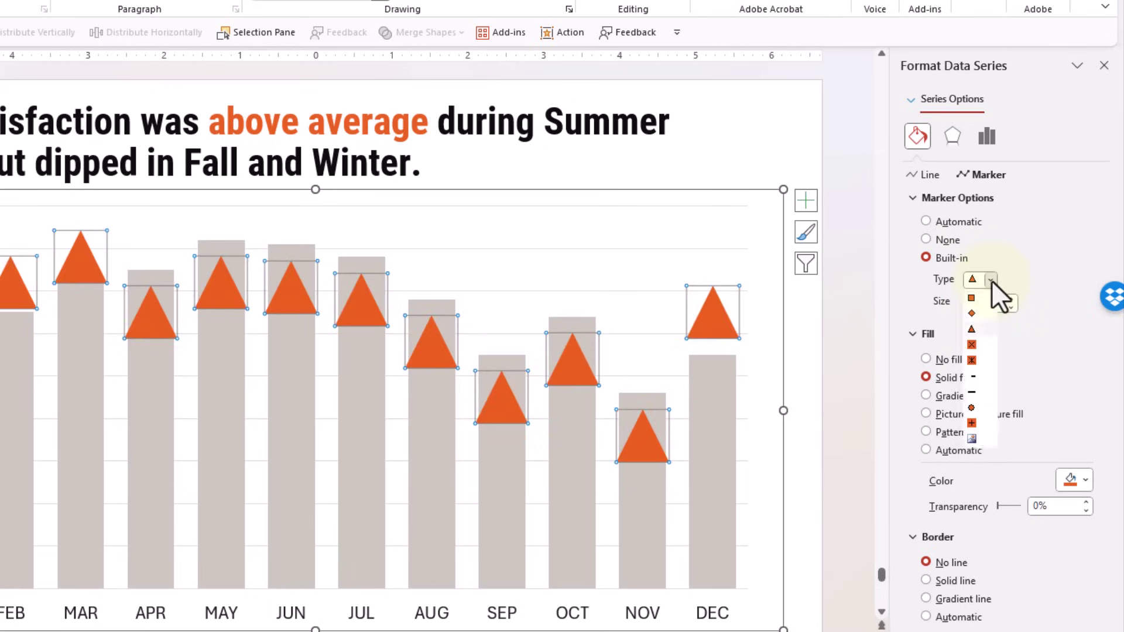
{"action": "left_click", "coordinate": [972, 407]}
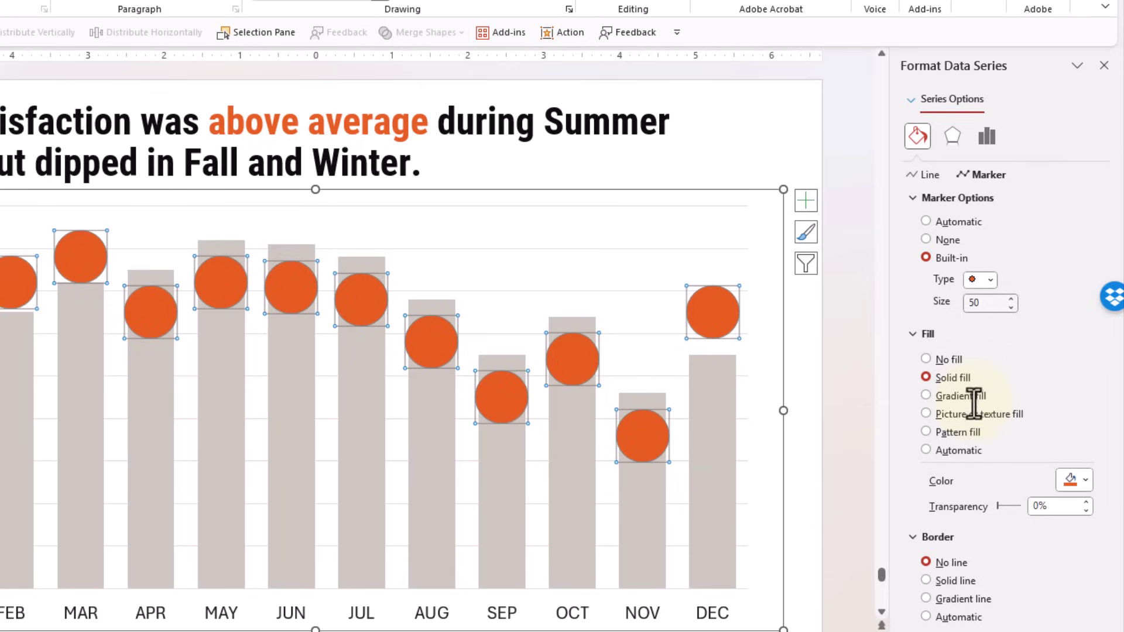
{"action": "left_click", "coordinate": [989, 281]}
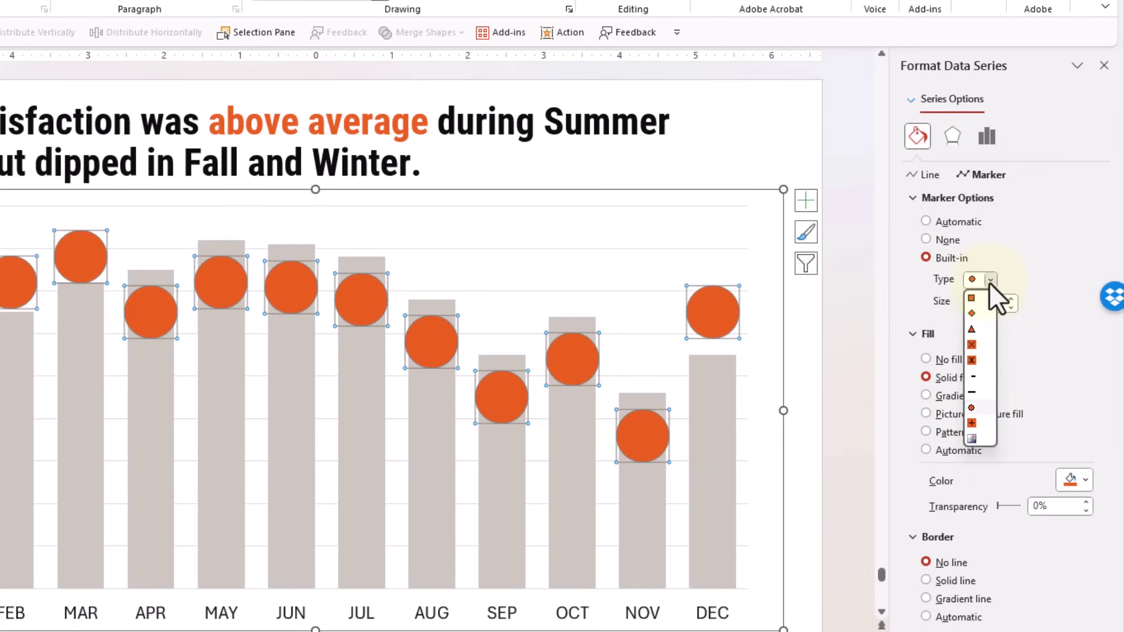
{"action": "left_click", "coordinate": [977, 394]}
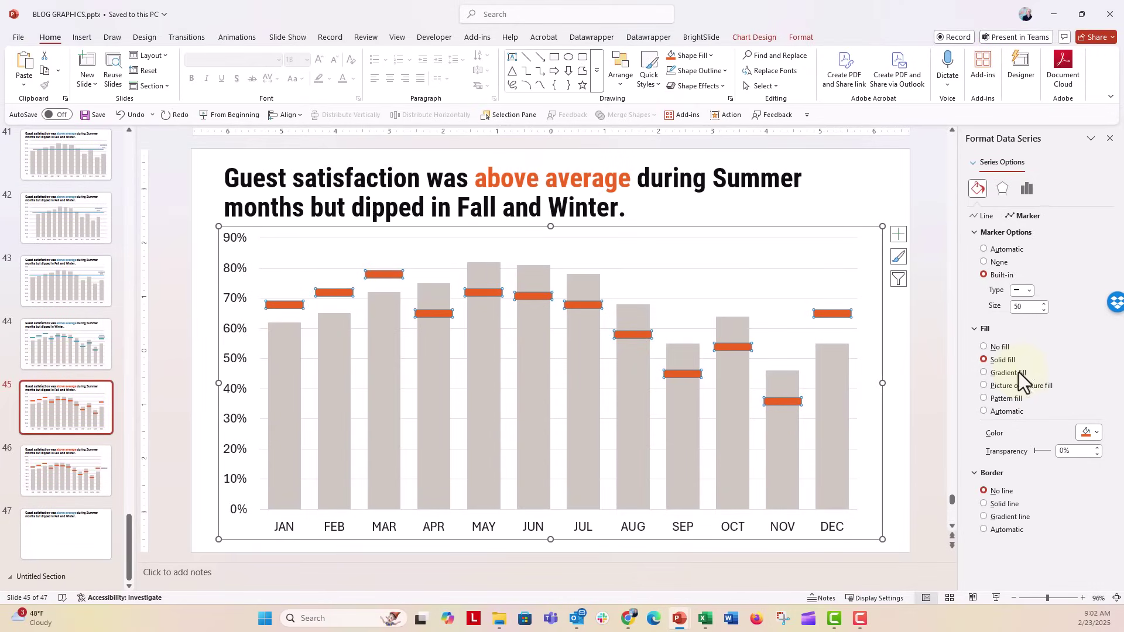
- Go to slide 46 and select the chart's average marker series
{"action": "left_click", "coordinate": [886, 399]}
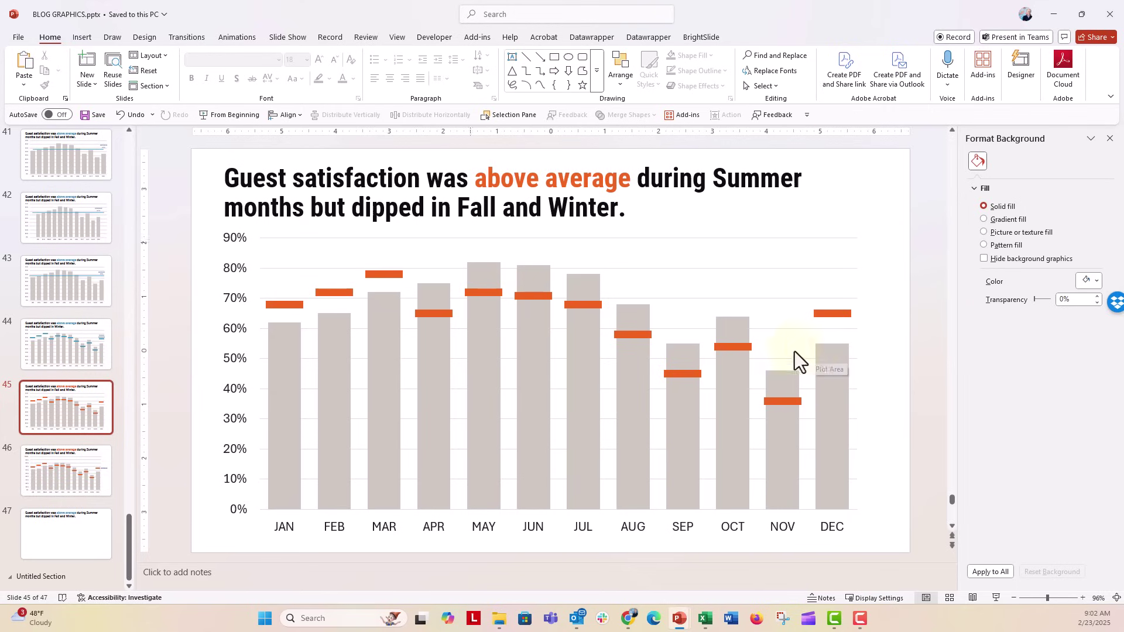
{"action": "left_click", "coordinate": [107, 487]}
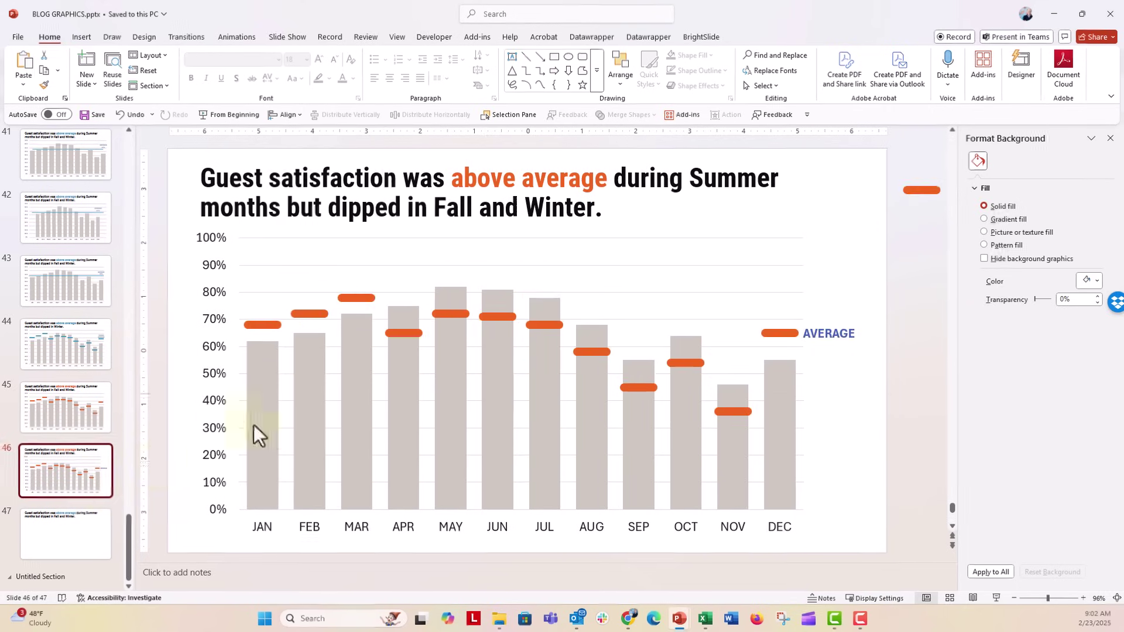
{"action": "left_click", "coordinate": [499, 317]}
{"action": "left_click", "coordinate": [500, 317]}
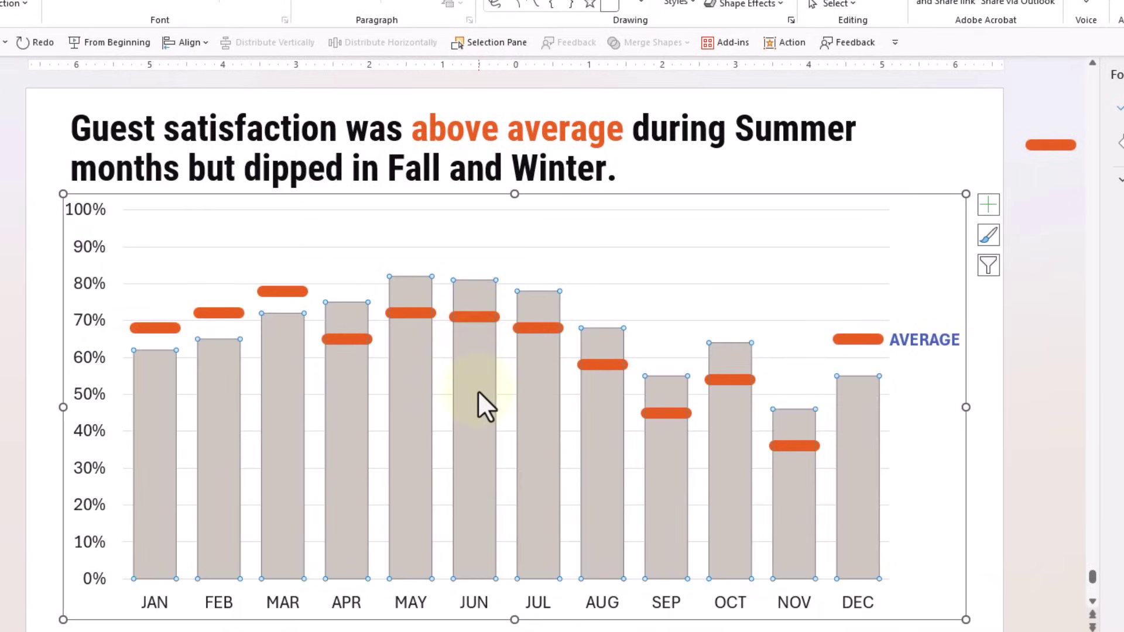
{"action": "left_click", "coordinate": [466, 317]}
{"action": "left_click", "coordinate": [999, 457]}
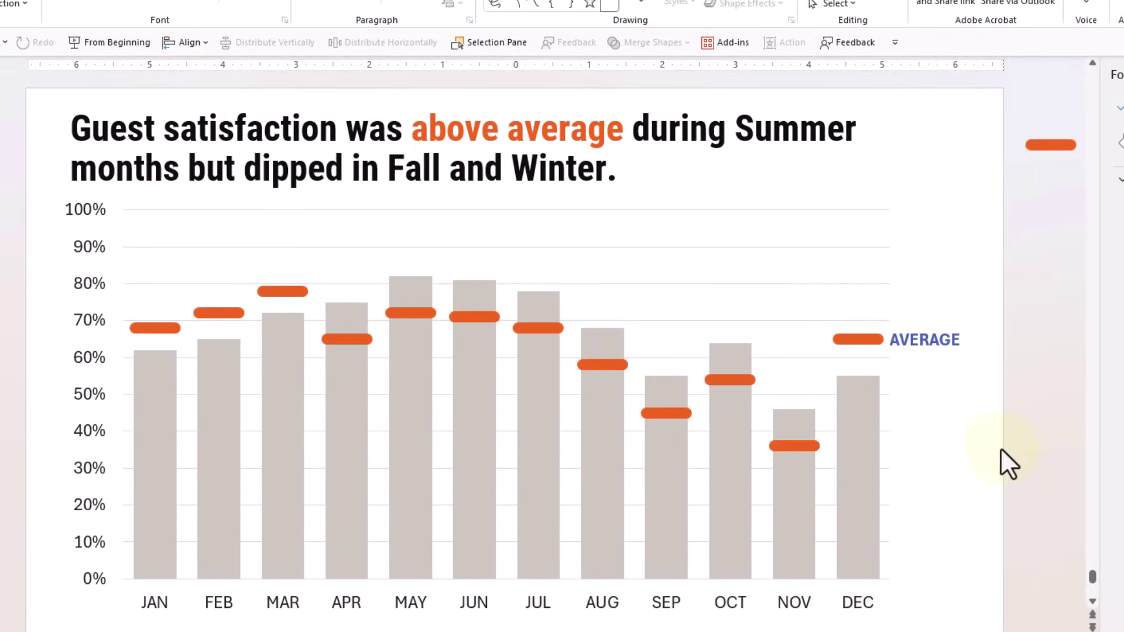
- Set the AVERAGE data label's font colour to orange
{"action": "left_click", "coordinate": [914, 347]}
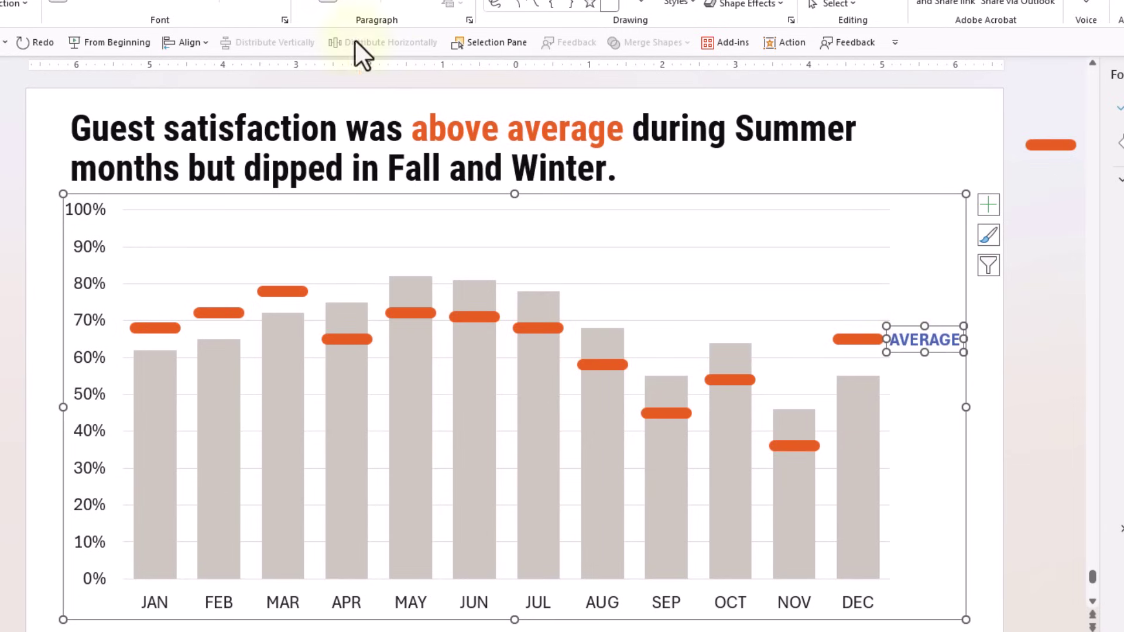
{"action": "left_click", "coordinate": [275, 7]}
{"action": "left_click", "coordinate": [444, 73]}
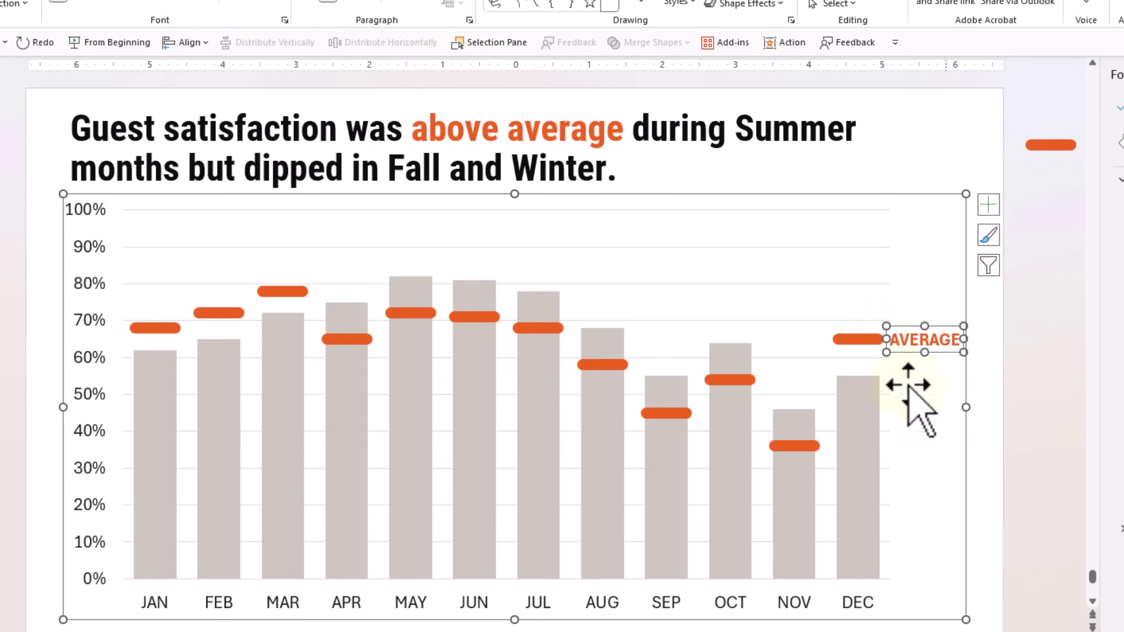
{"action": "left_click", "coordinate": [1009, 452]}
- Drag the spare orange bar from off-slide to beside the title
{"action": "left_click", "coordinate": [850, 341]}
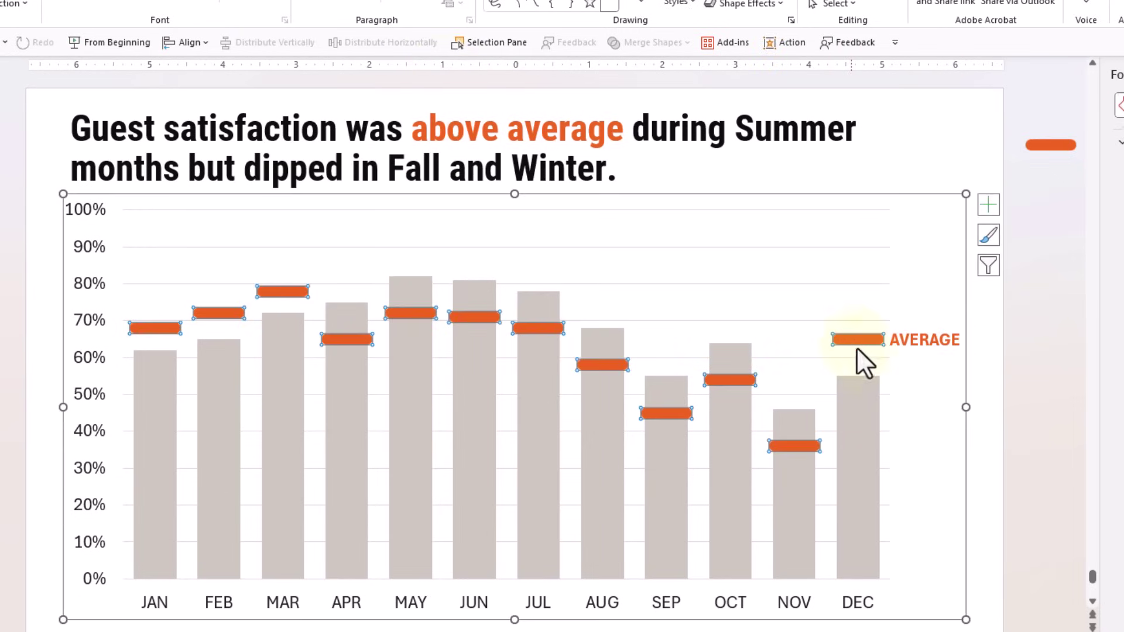
{"action": "left_click", "coordinate": [986, 475]}
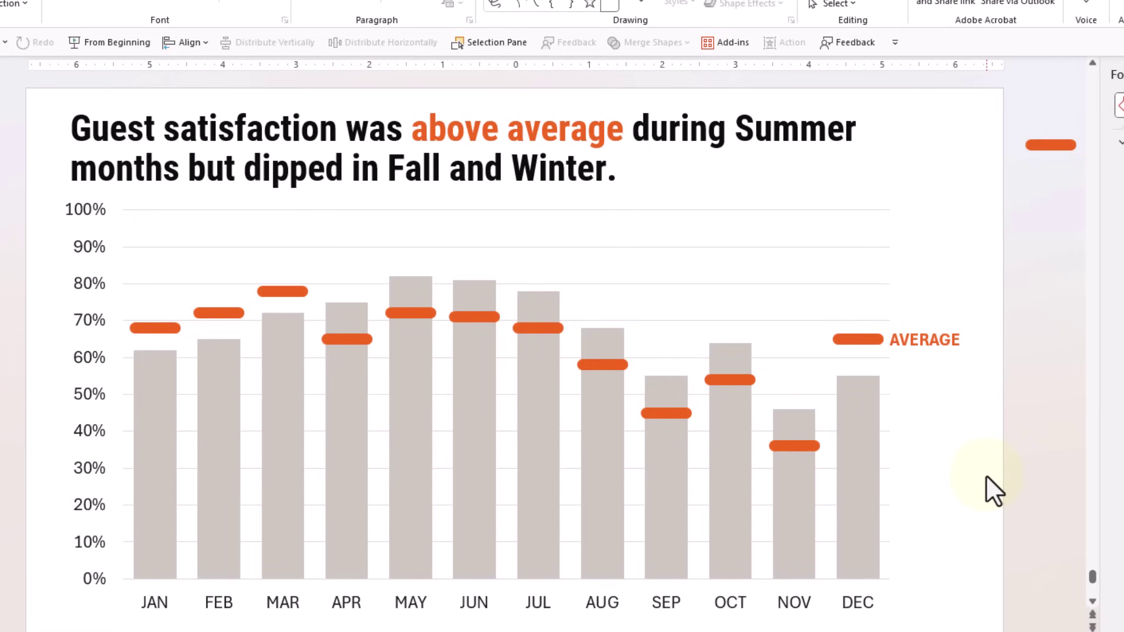
{"action": "left_click_drag", "start_coordinate": [1050, 154], "coordinate": [937, 172]}
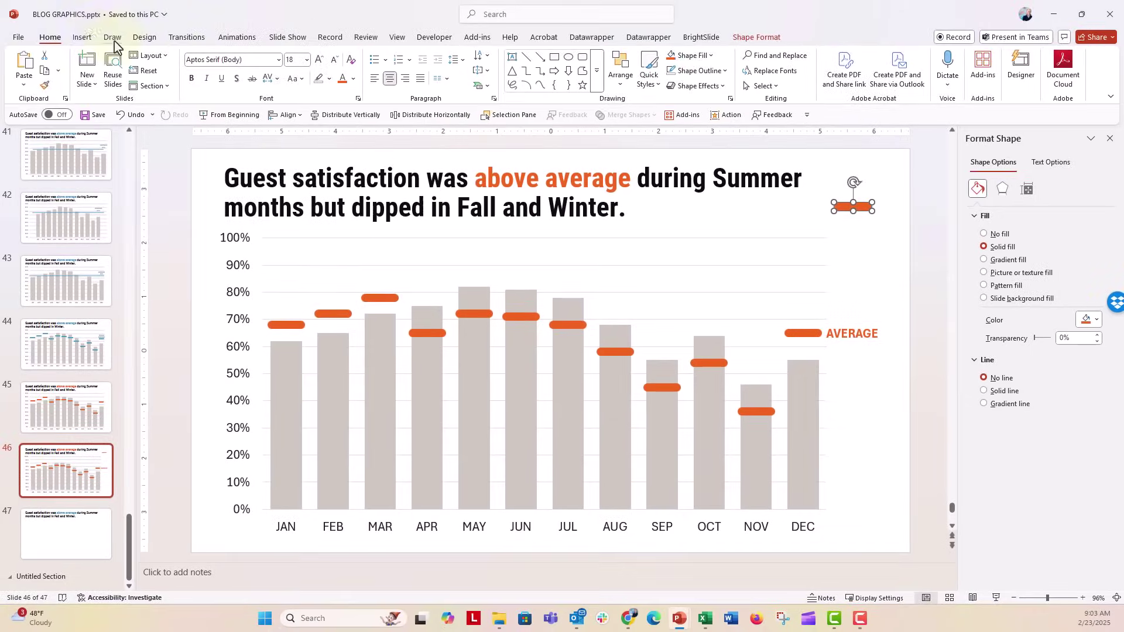
- Draw a rounded rectangle beside the title and round its ends fully into a pill
{"action": "left_click", "coordinate": [82, 37]}
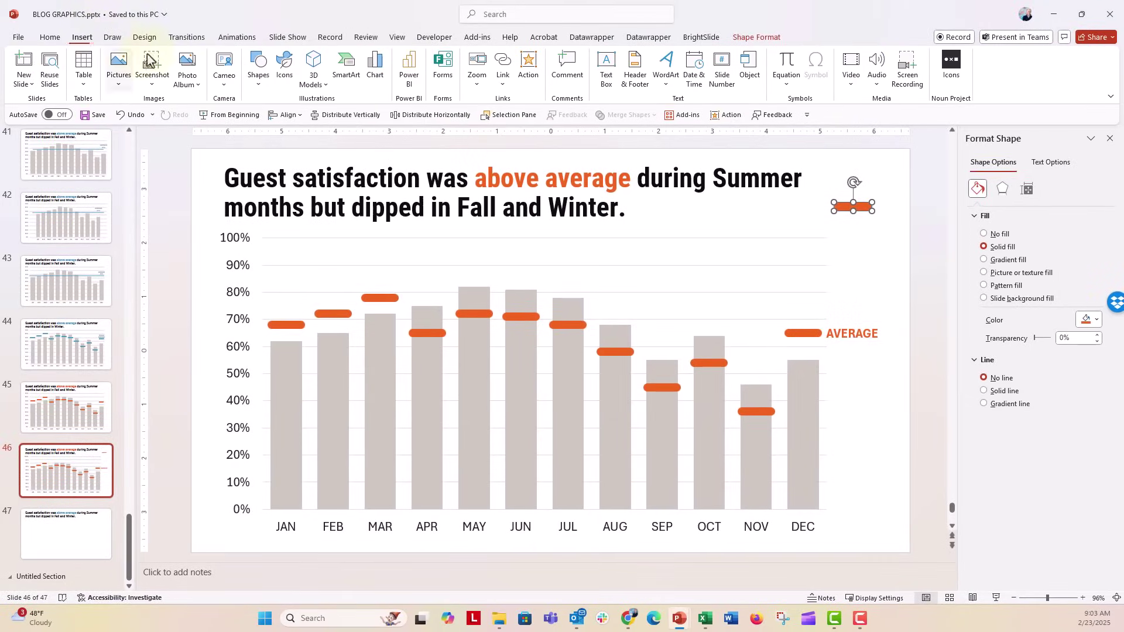
{"action": "left_click", "coordinate": [258, 76]}
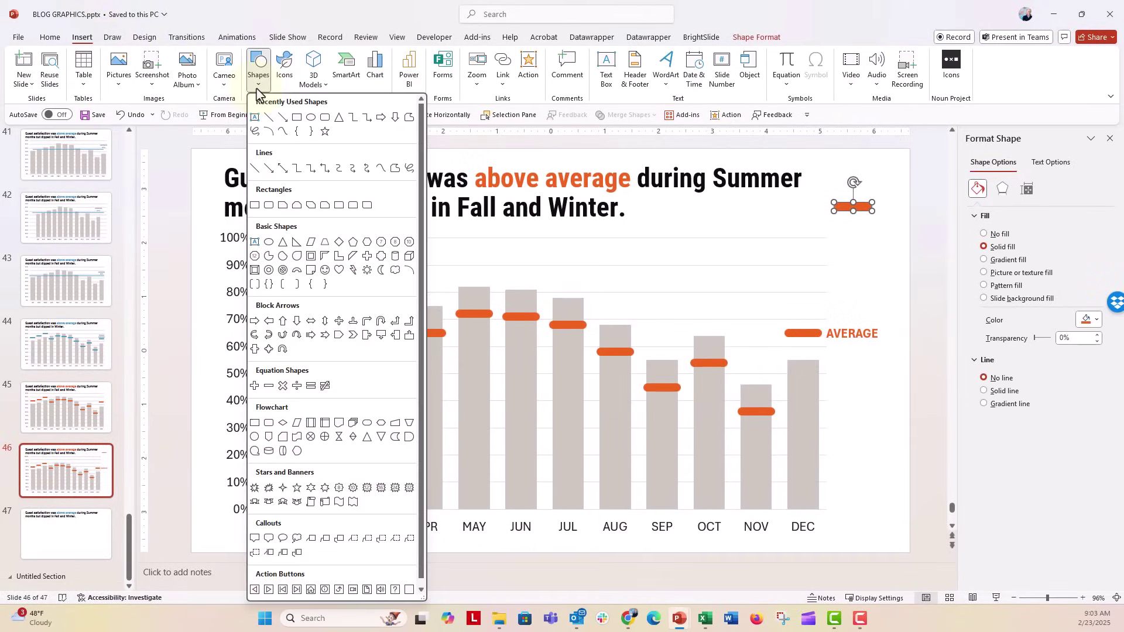
{"action": "left_click", "coordinate": [325, 117]}
{"action": "left_click_drag", "start_coordinate": [680, 204], "coordinate": [756, 226]}
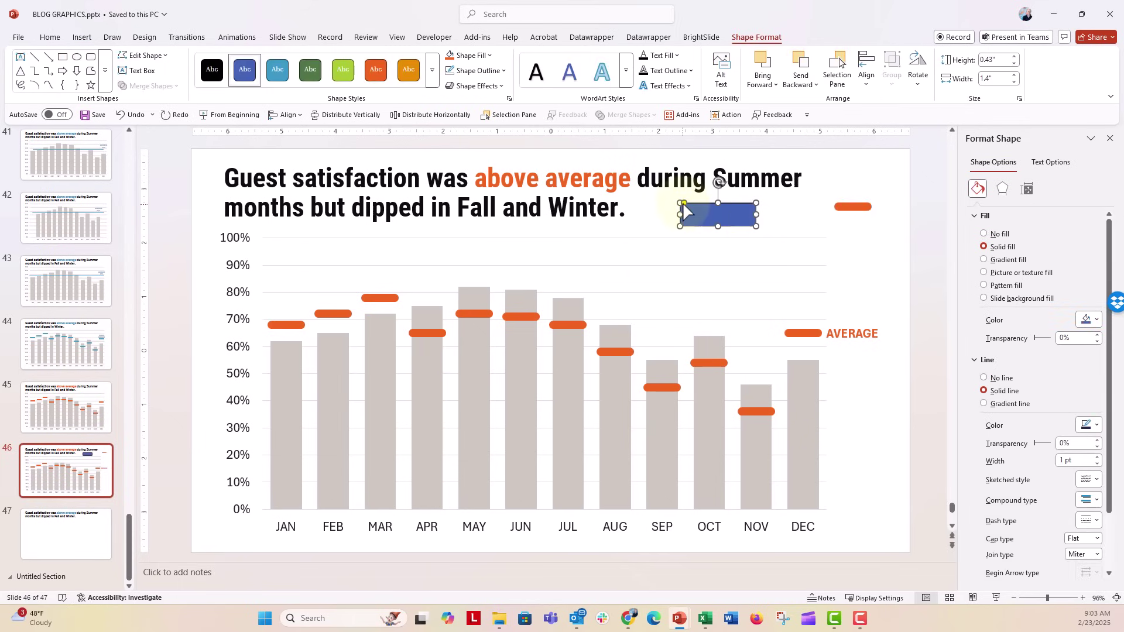
{"action": "mouse_move", "coordinate": [684, 203]}
{"action": "left_mouse_down"}
{"action": "mouse_move", "coordinate": [726, 222]}
{"action": "mouse_move", "coordinate": [702, 209]}
{"action": "mouse_move", "coordinate": [718, 208]}
{"action": "mouse_move", "coordinate": [702, 243]}
{"action": "mouse_move", "coordinate": [701, 346]}
{"action": "mouse_move", "coordinate": [694, 218]}
{"action": "left_mouse_up"}
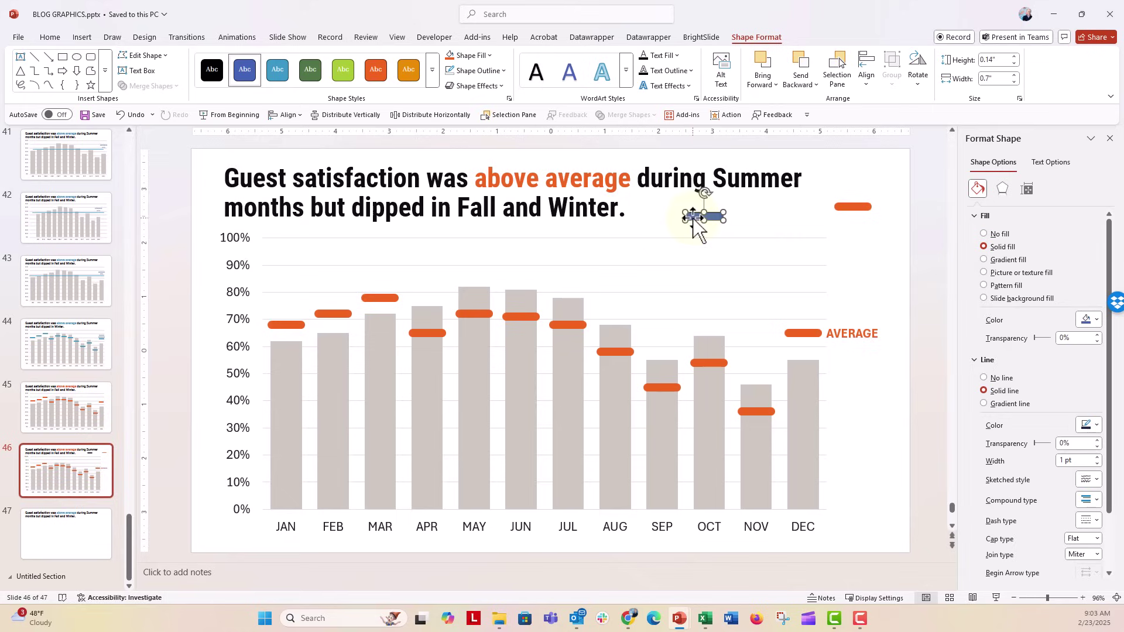
- Copy the blue pill and paste it onto the chart's average series as its markers
{"action": "right_click", "coordinate": [694, 218]}
{"action": "key", "text": "Escape"}
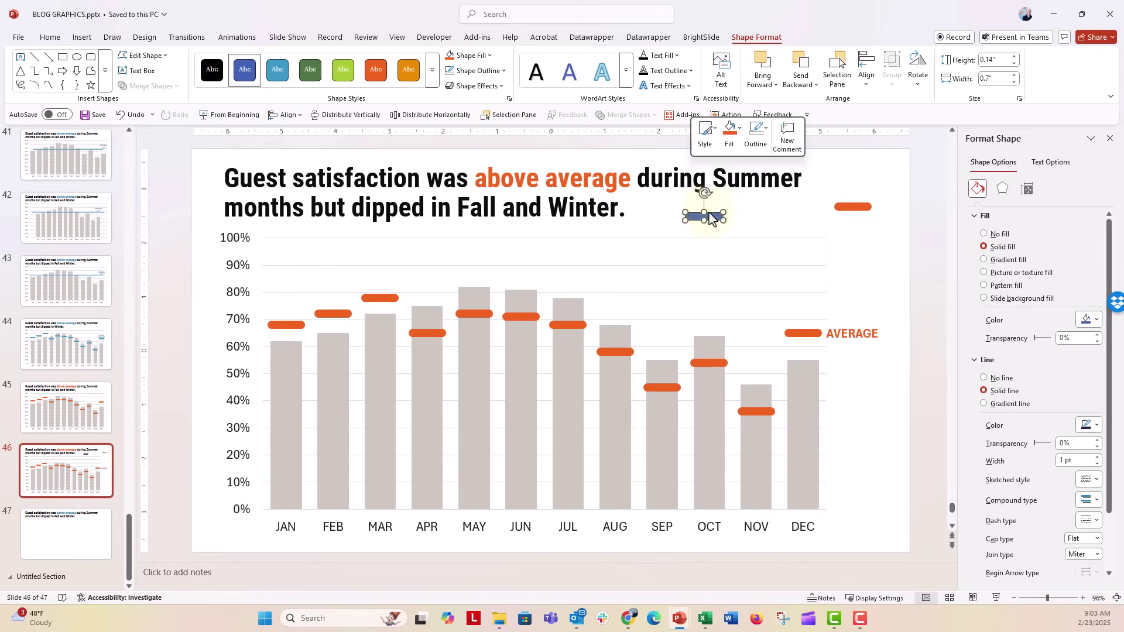
{"action": "key", "text": "ctrl+c"}
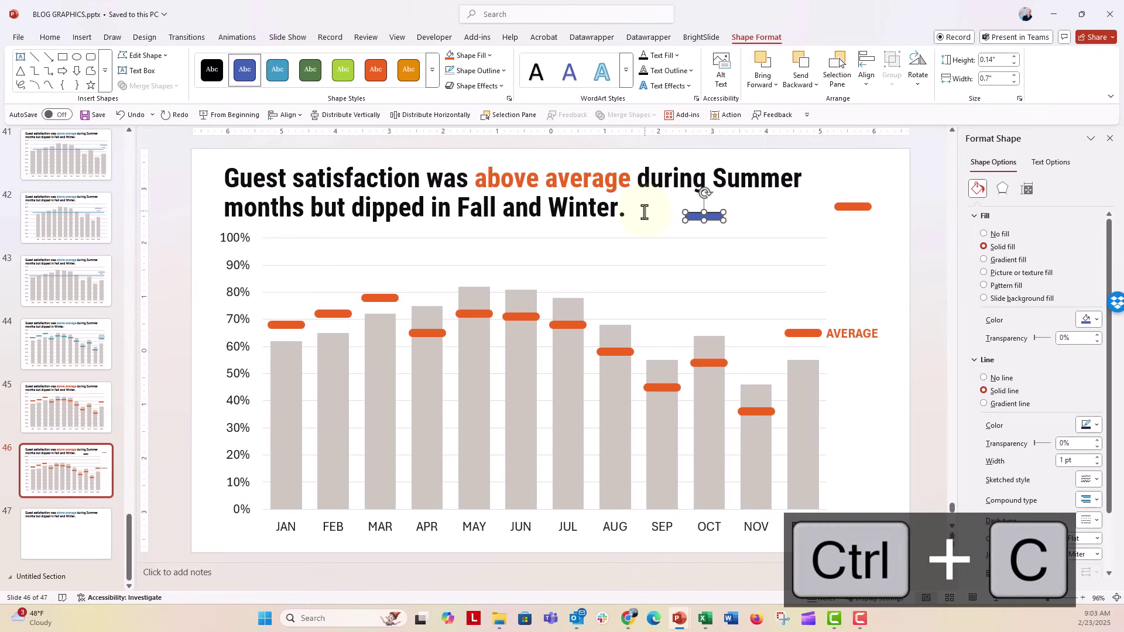
{"action": "left_click", "coordinate": [805, 335]}
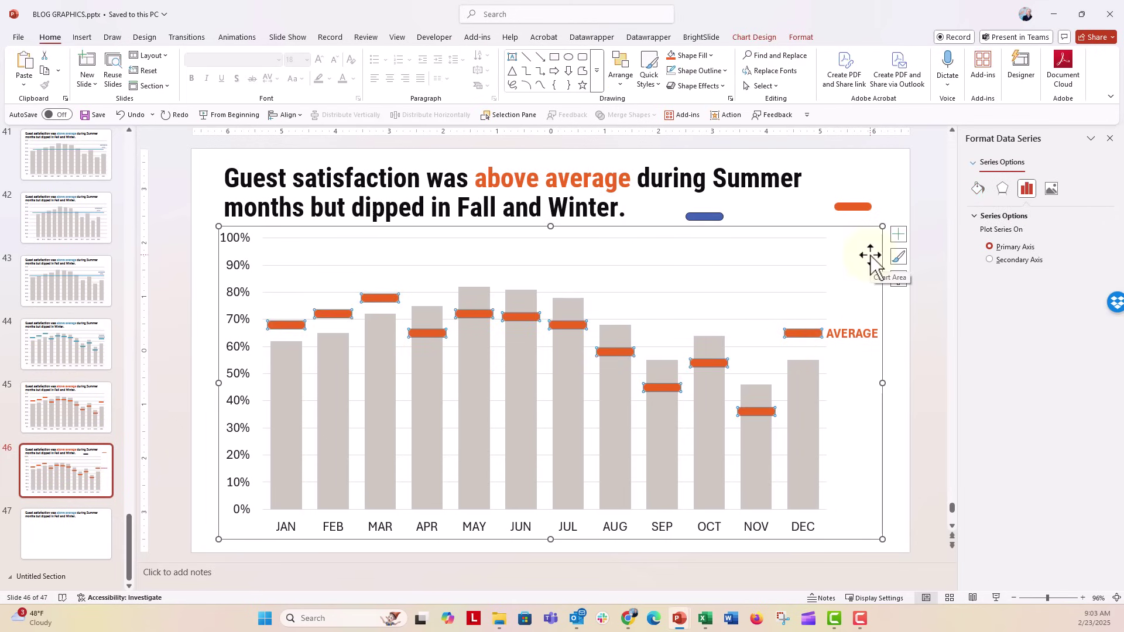
{"action": "key", "text": "ctrl+v"}
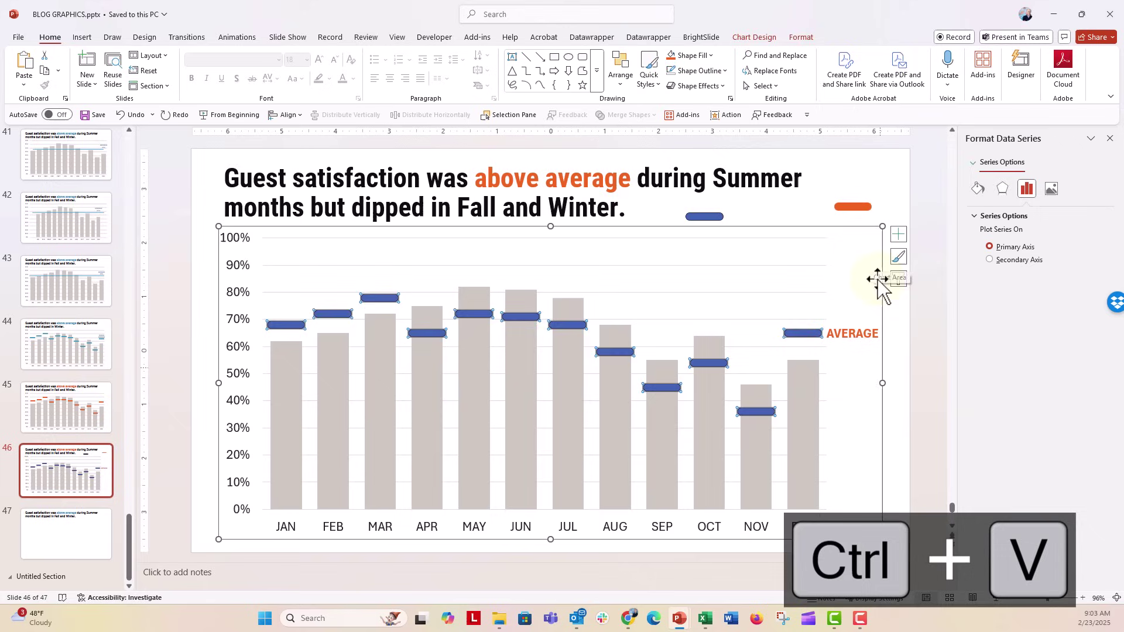
{"action": "left_click", "coordinate": [908, 384]}
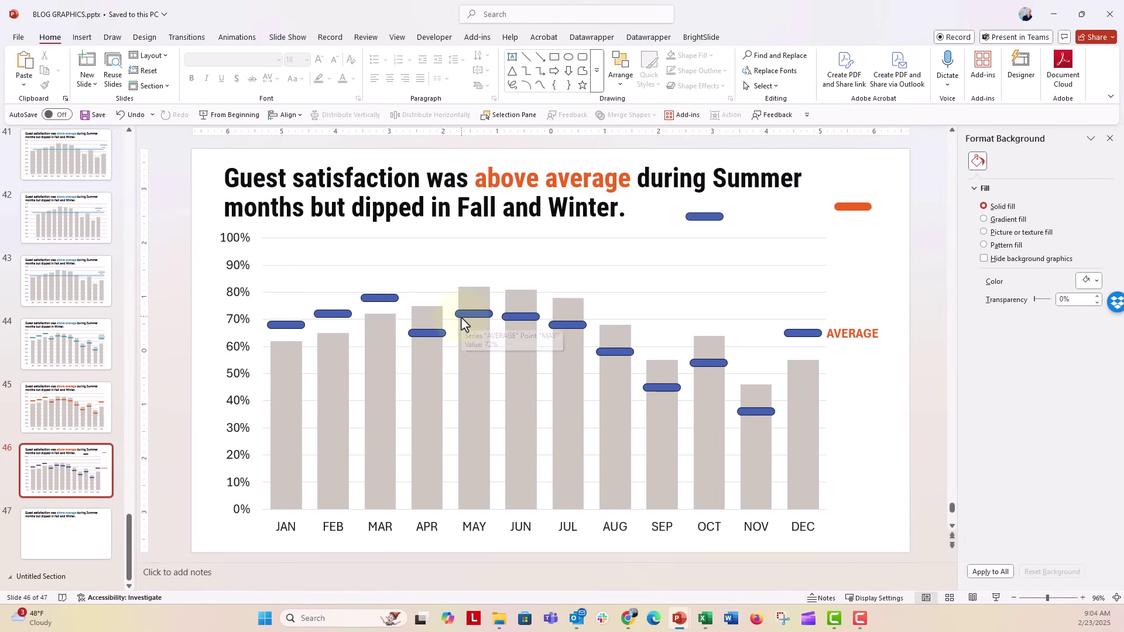
- Set the blue pill's Shape Outline to No Outline
{"action": "left_click", "coordinate": [697, 218]}
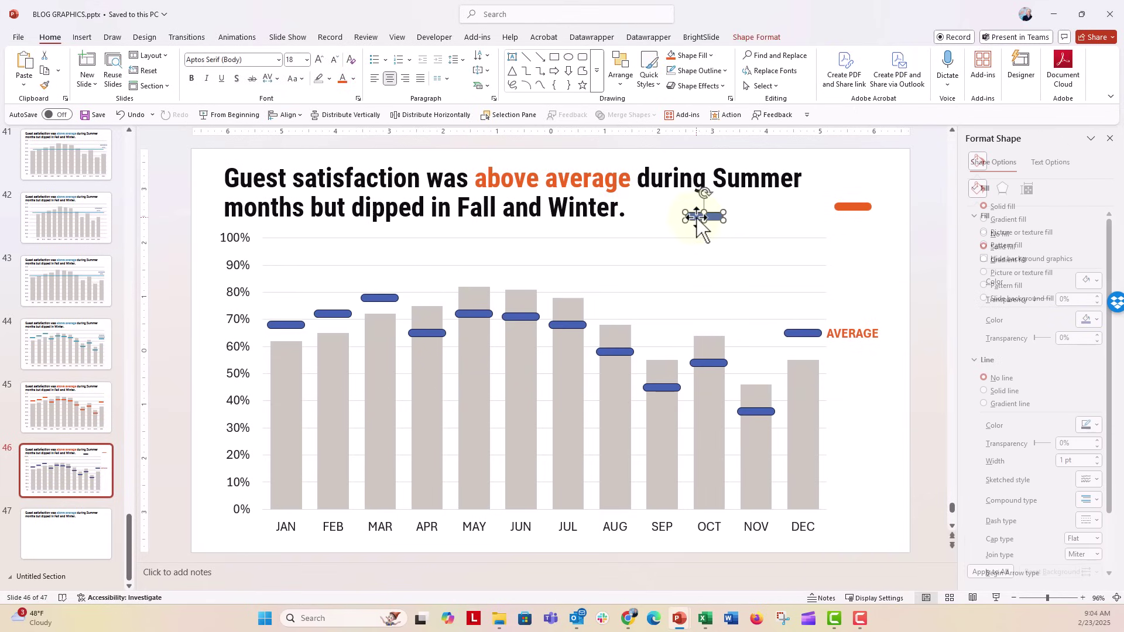
{"action": "left_click", "coordinate": [745, 38]}
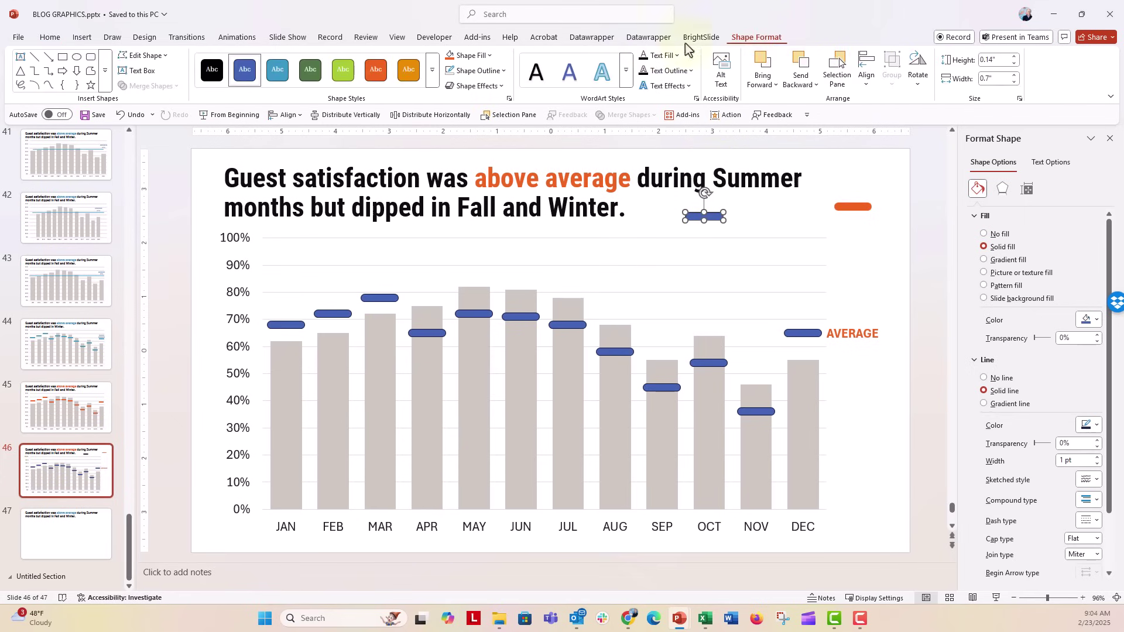
{"action": "left_click", "coordinate": [475, 70]}
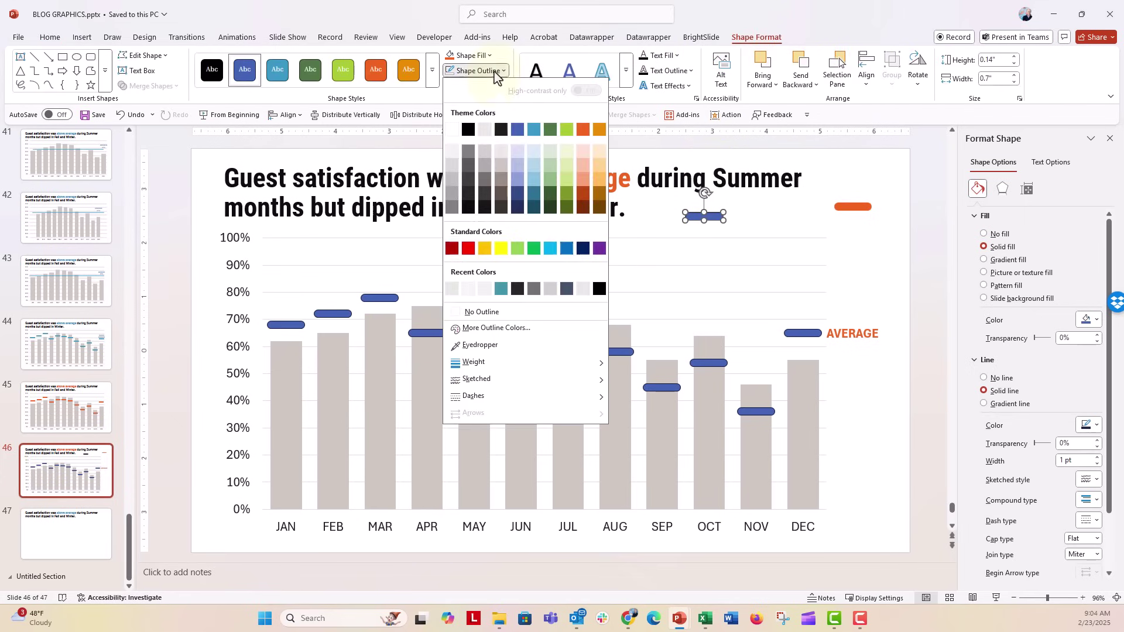
{"action": "left_click", "coordinate": [470, 311]}
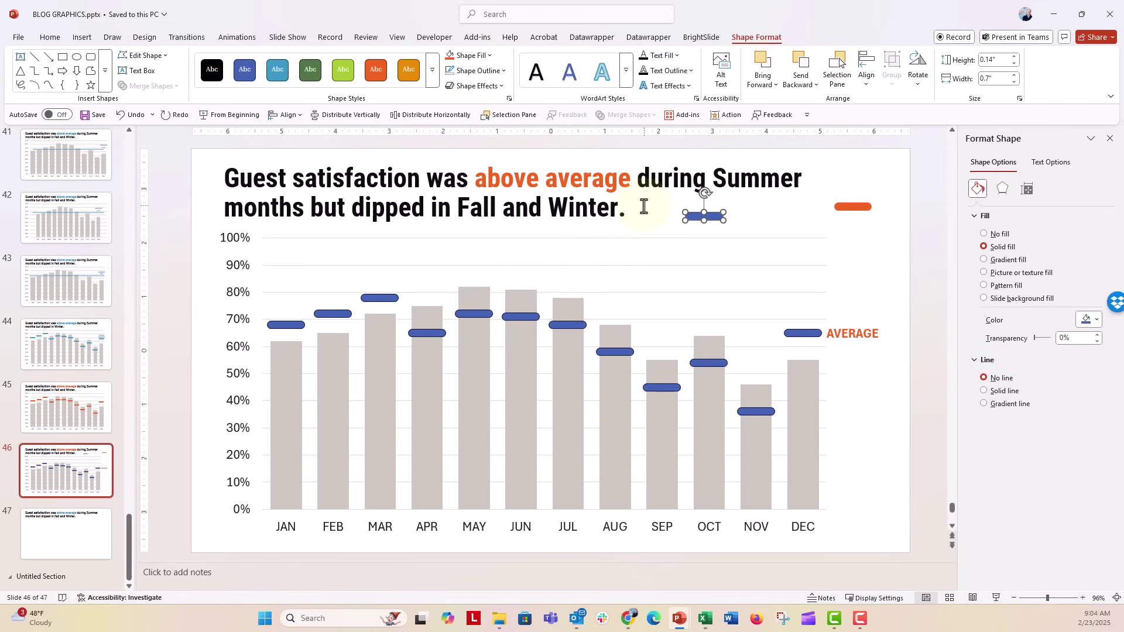
- Re-paste the outline-free pill onto the average series, then select the AVERAGE label
{"action": "key", "text": "ctrl+c"}
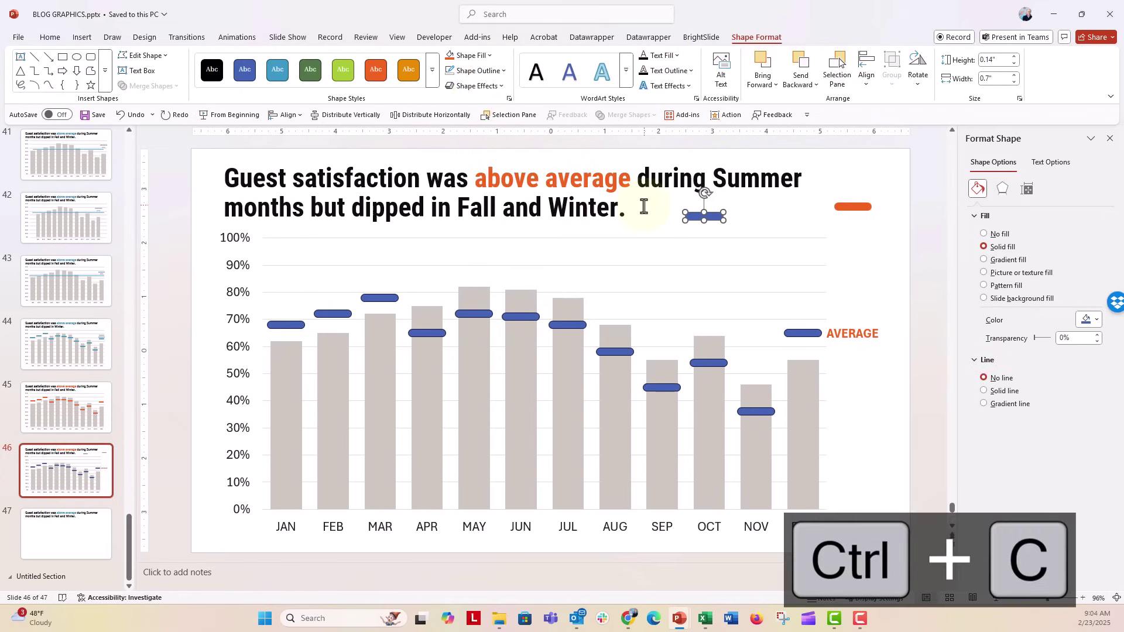
{"action": "left_click", "coordinate": [696, 363]}
{"action": "key", "text": "ctrl+v"}
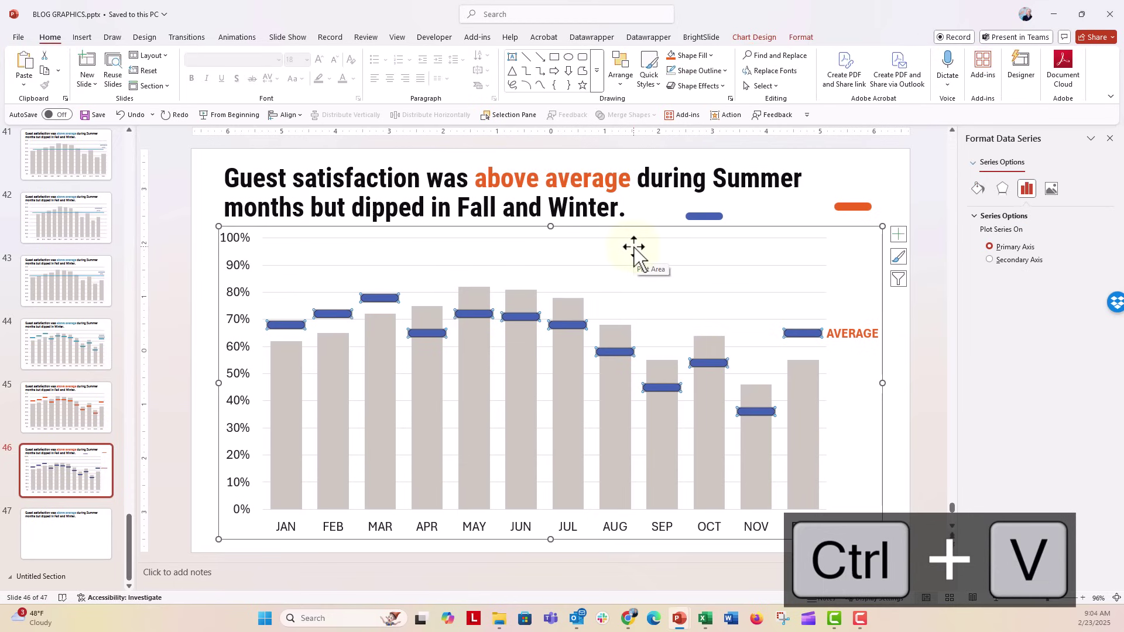
{"action": "left_click", "coordinate": [920, 343]}
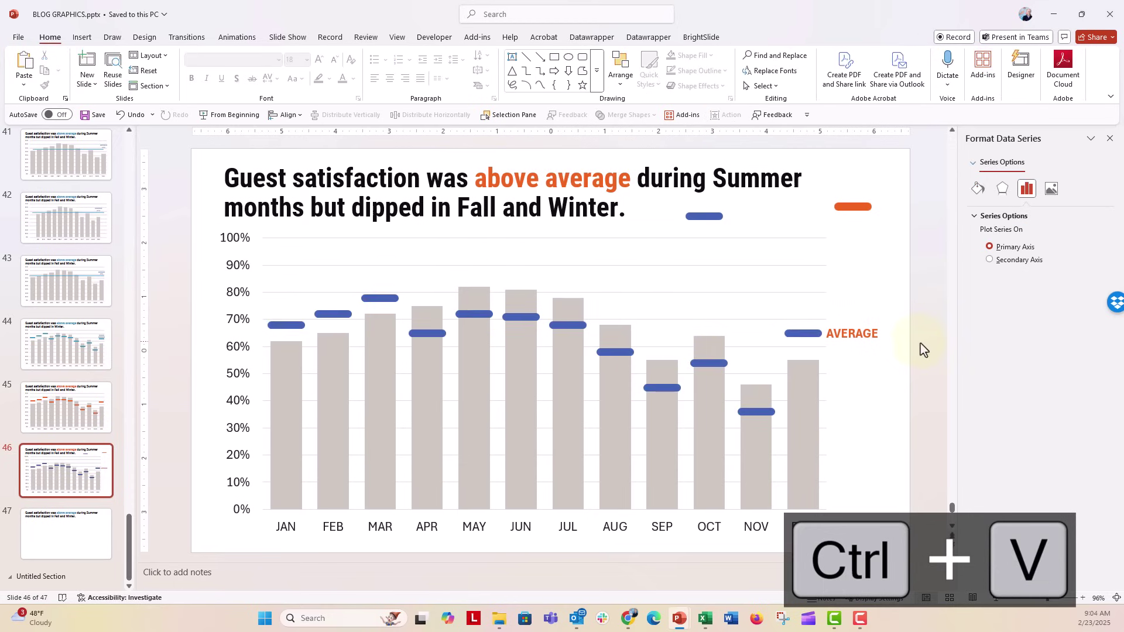
{"action": "left_click", "coordinate": [835, 335]}
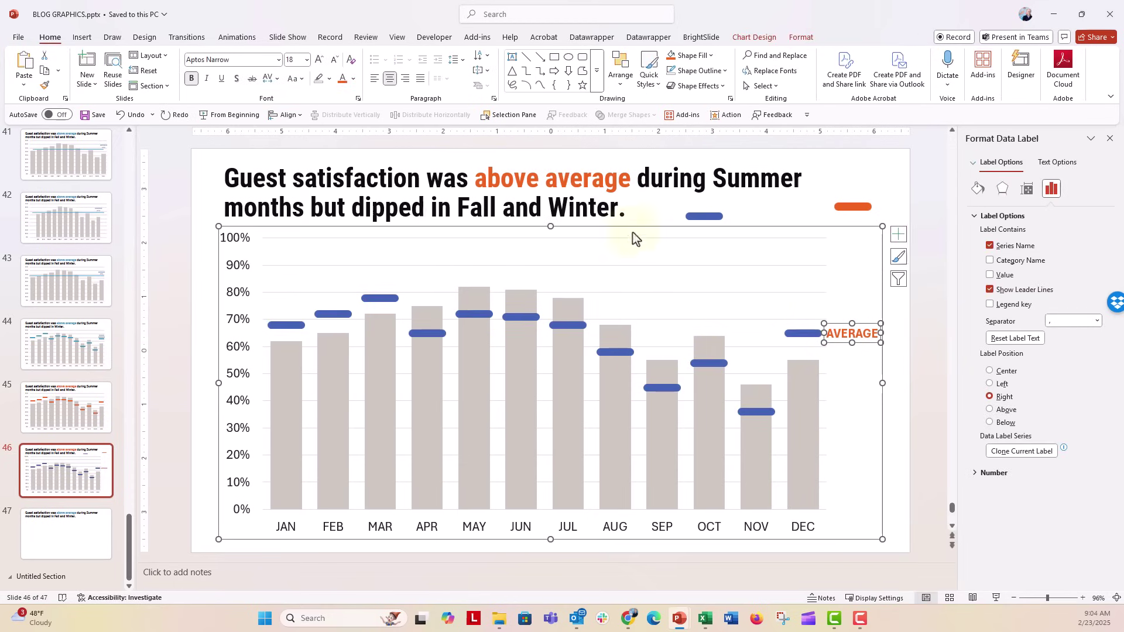
- Make the AVERAGE label and the title's 'above average' words blue
{"action": "left_click", "coordinate": [353, 79]}
{"action": "left_click", "coordinate": [414, 135]}
{"action": "left_click", "coordinate": [479, 184]}
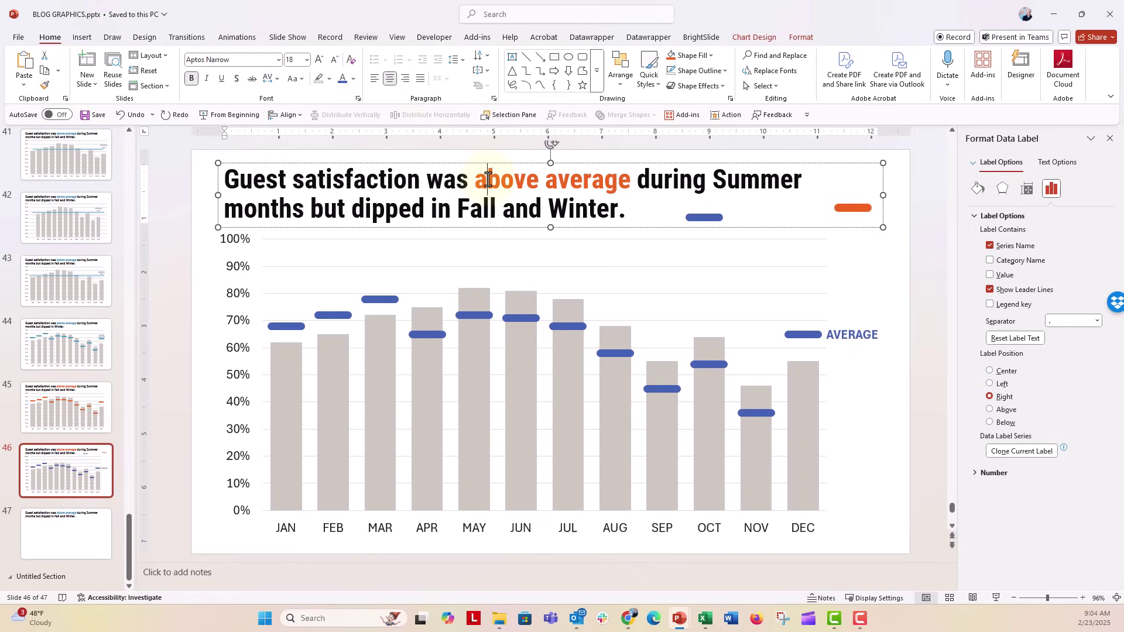
{"action": "left_click_drag", "start_coordinate": [479, 184], "coordinate": [637, 182]}
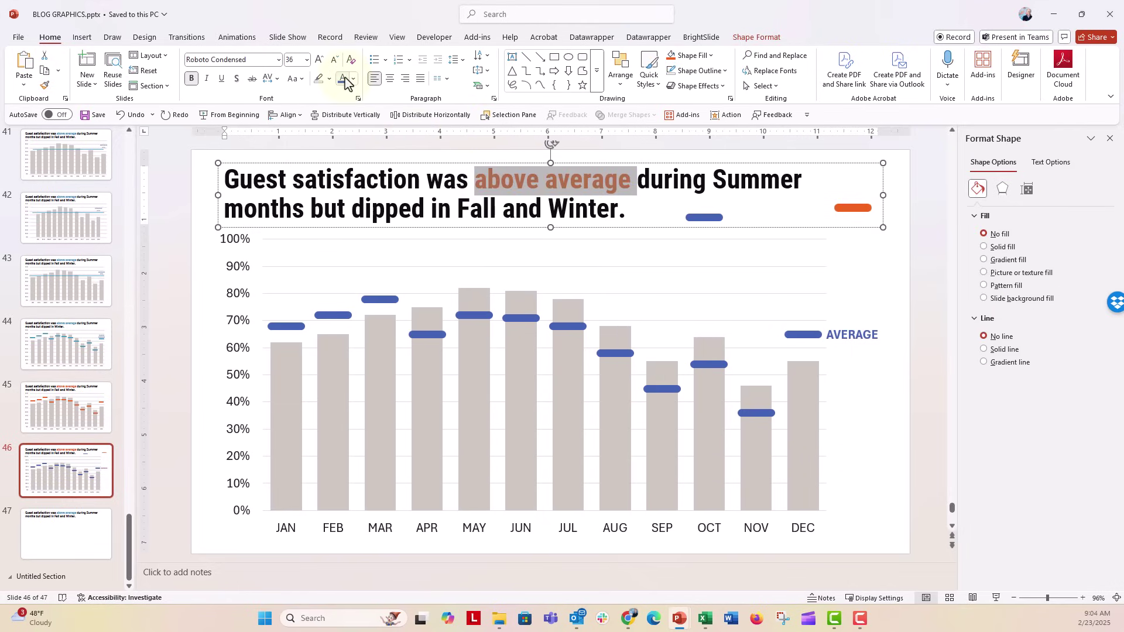
{"action": "left_click", "coordinate": [199, 231]}
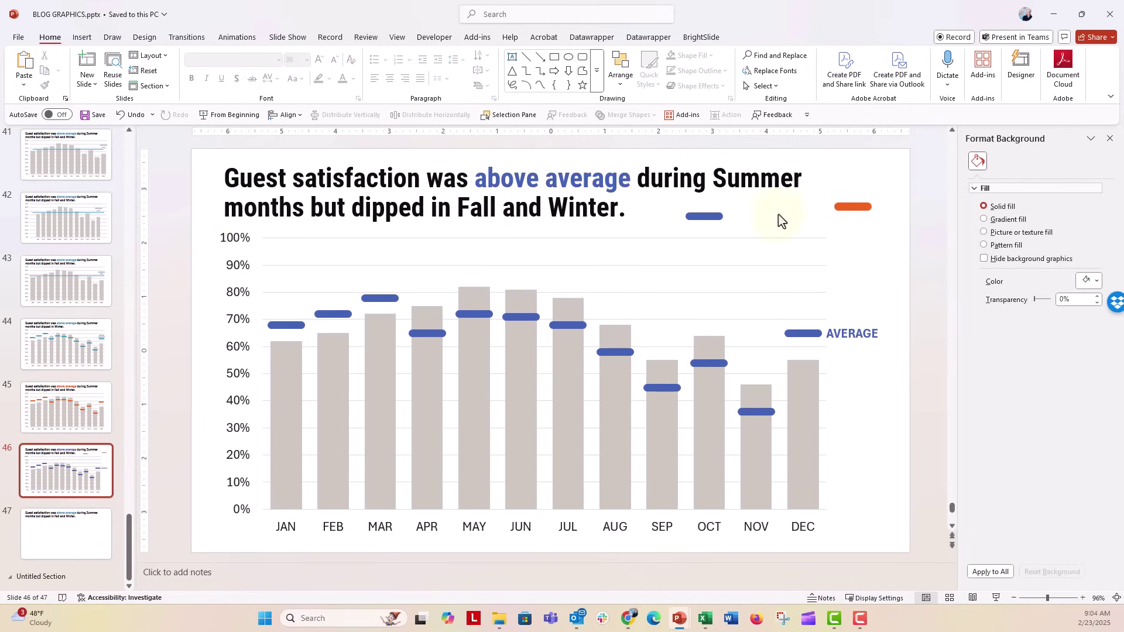
- Delete the spare orange bar and move the blue pill to the slide's right edge
{"action": "left_click", "coordinate": [860, 209]}
{"action": "key", "text": "Delete"}
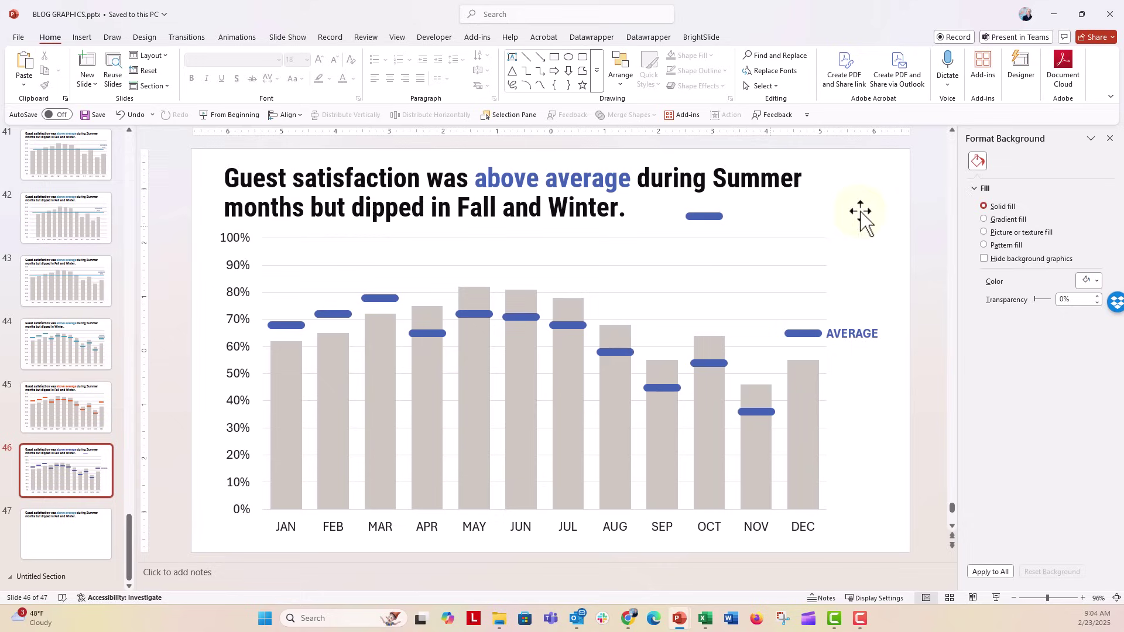
{"action": "left_click_drag", "start_coordinate": [708, 218], "coordinate": [935, 199]}
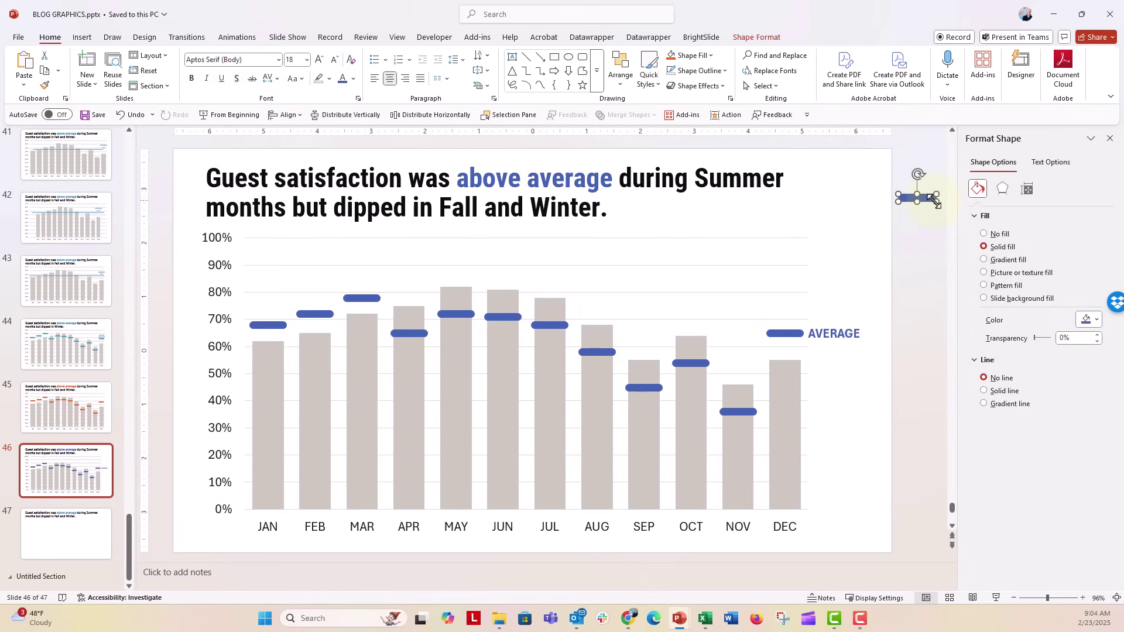